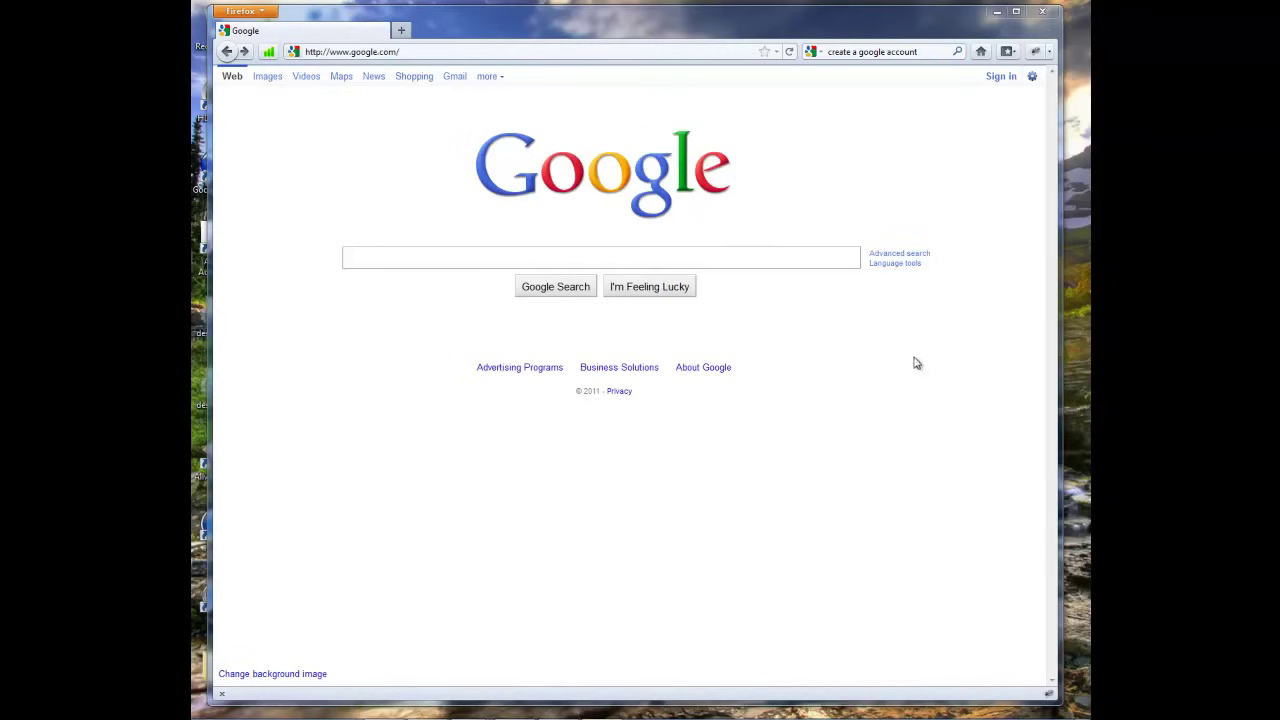
- Go from Google's home page to Gmail's sign-in page and start creating a new account
left_click(605, 52)
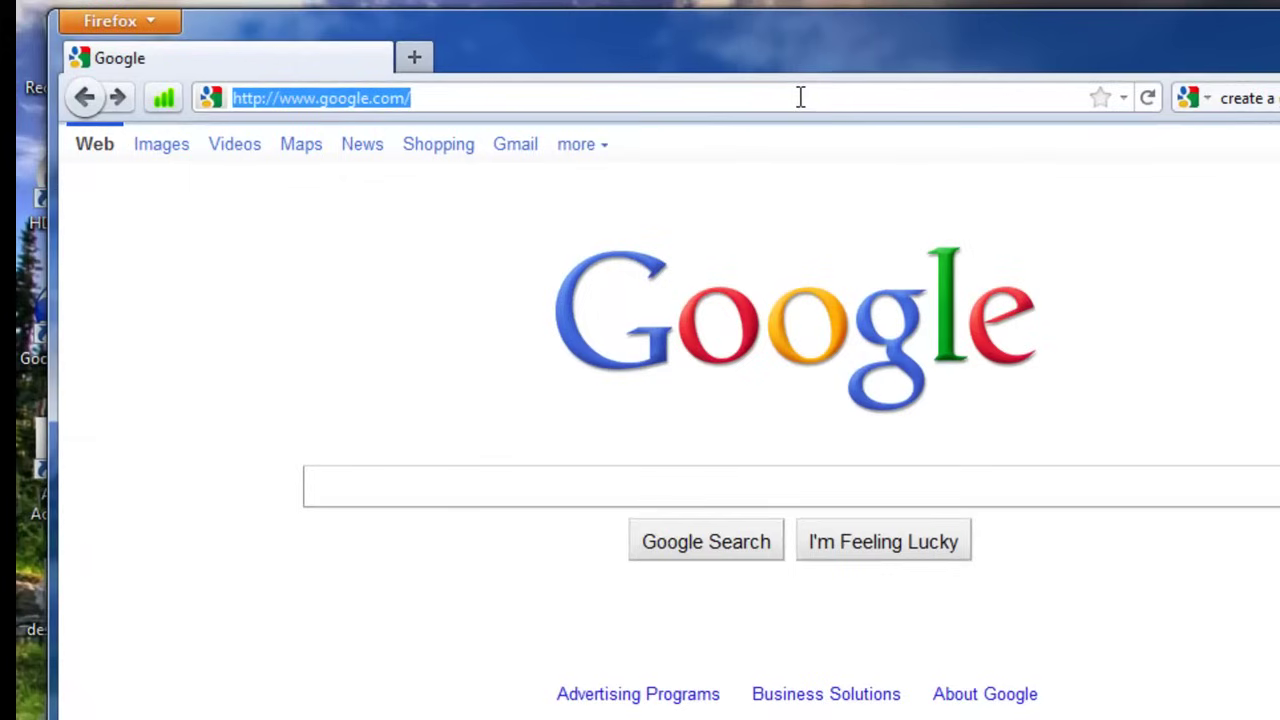
left_click(517, 156)
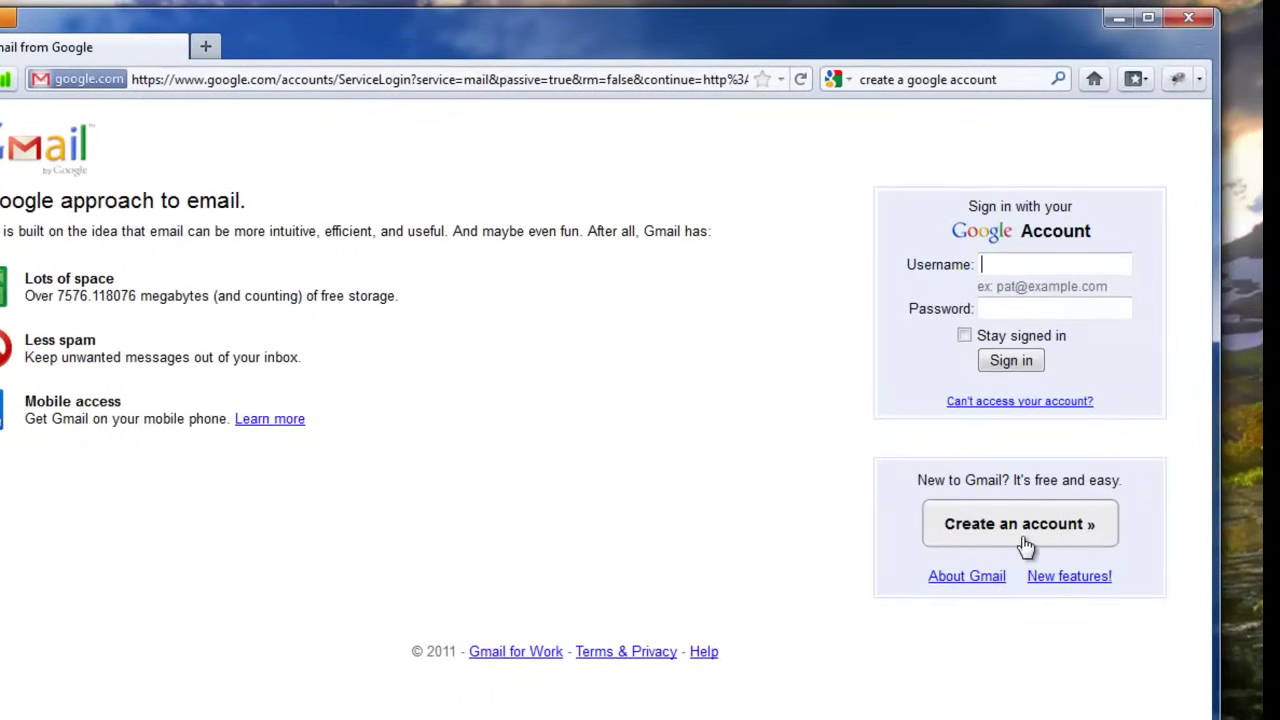
left_click(1025, 541)
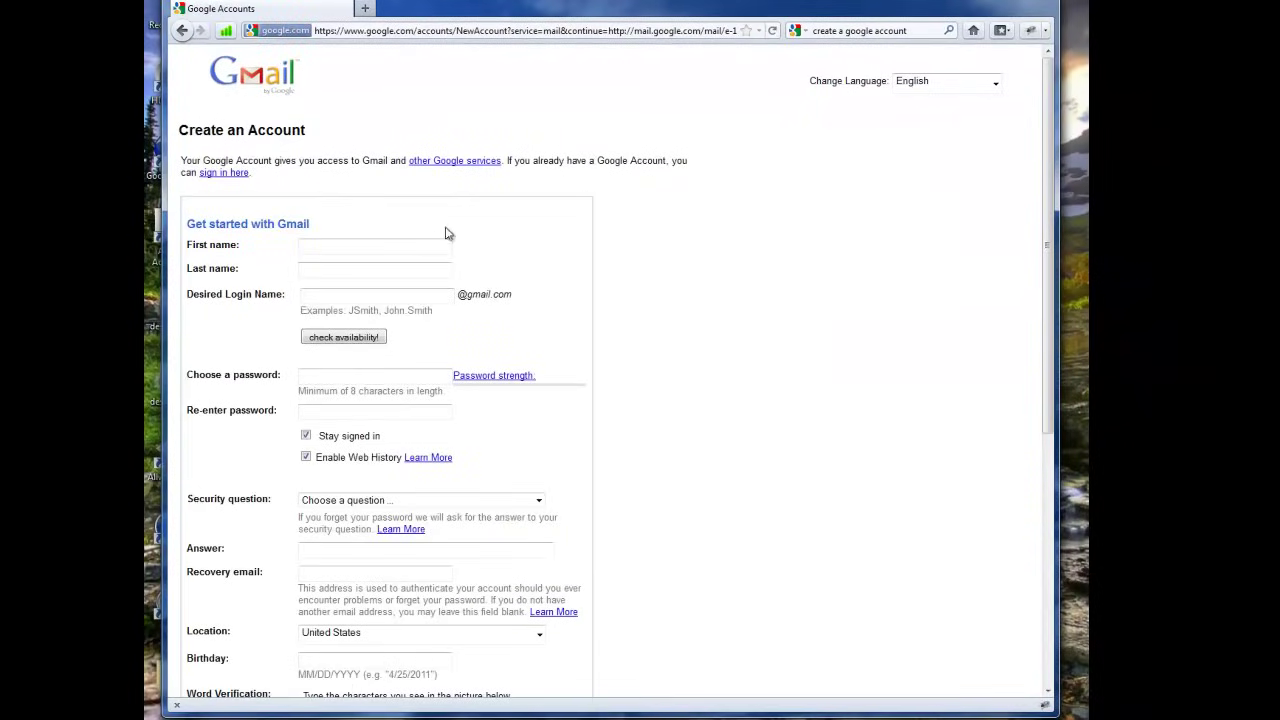
- Enter the new user's first and last name on the sign-up form
left_click(421, 243)
key("Tab")
key("Tab")
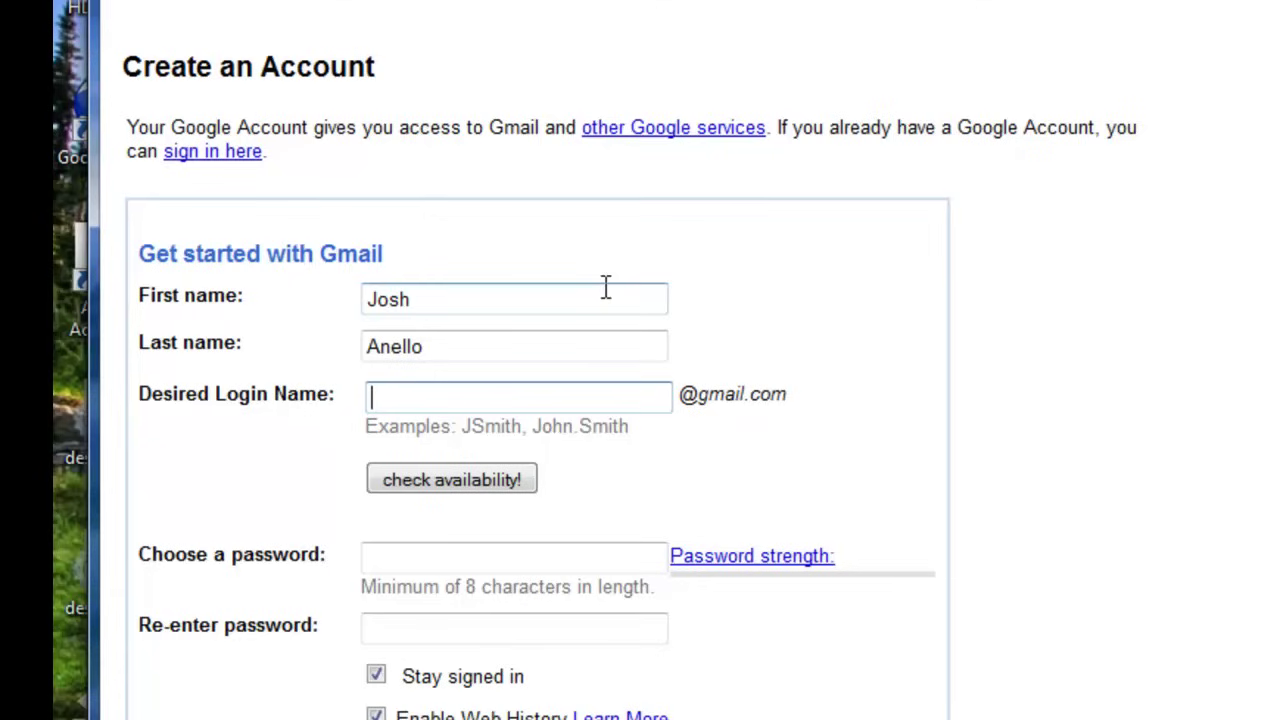
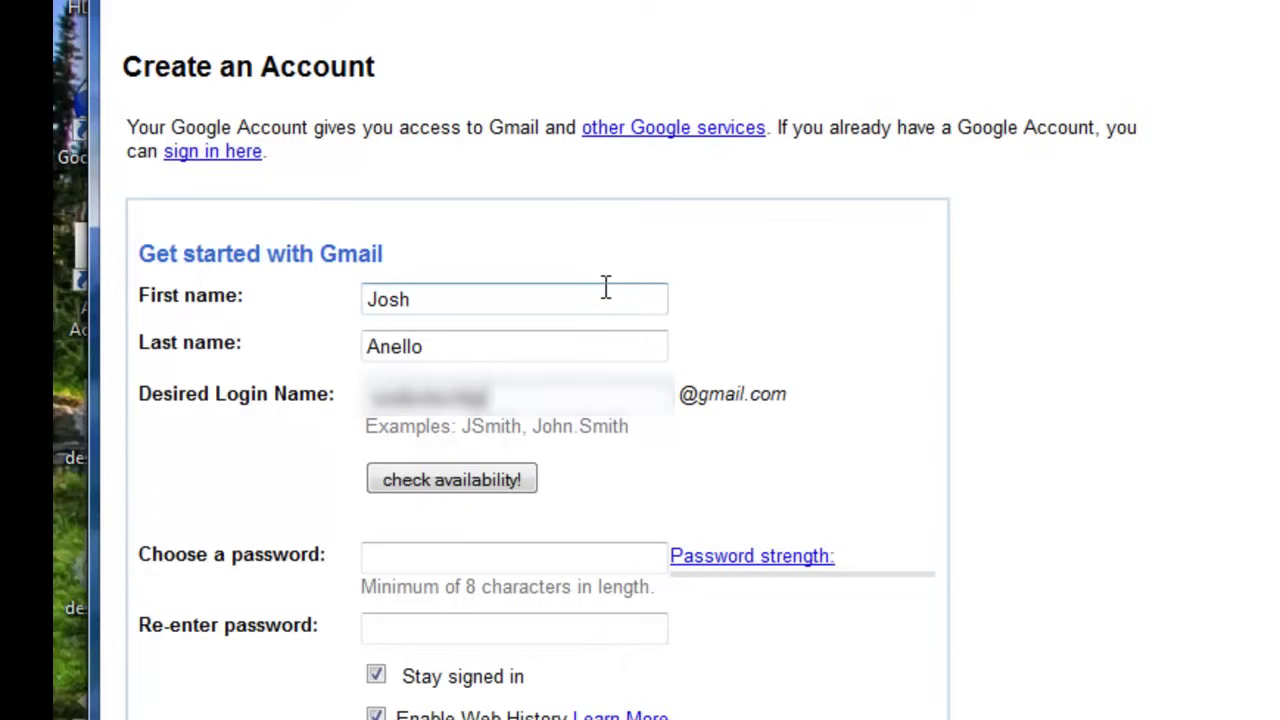
- Enter a desired login name and check that it is available
left_click(430, 488)
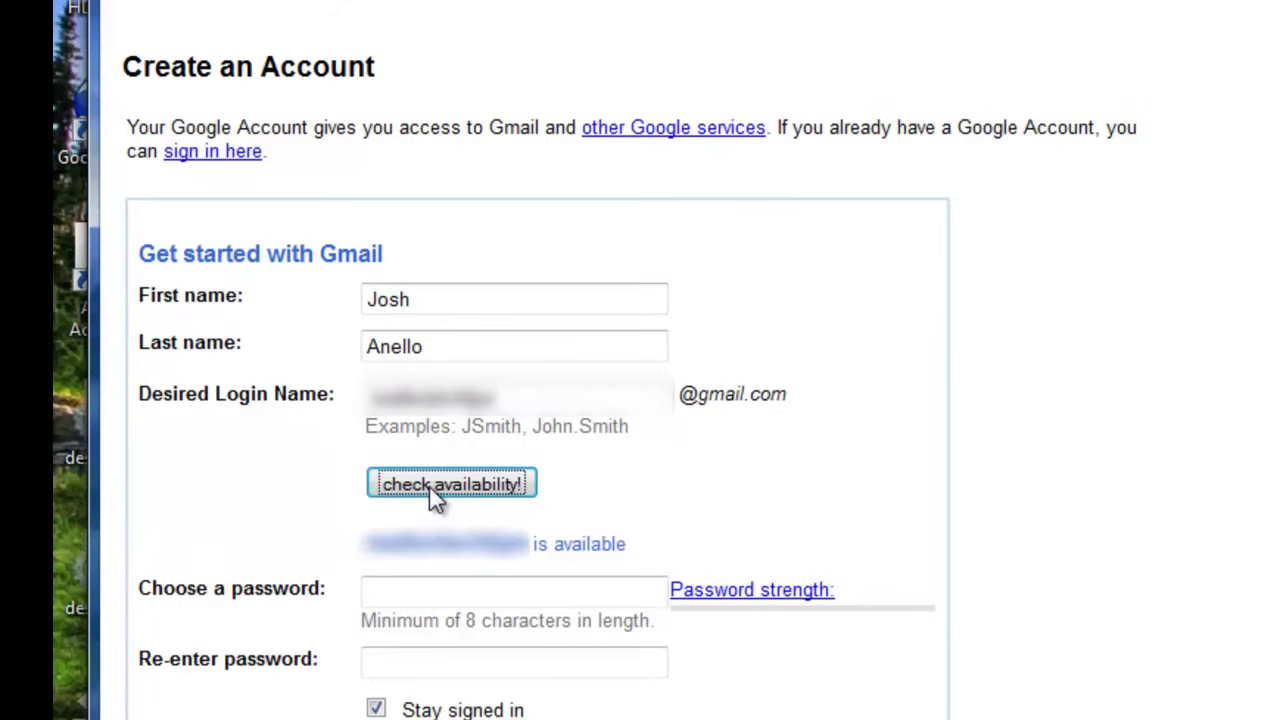
- Type the account password in 'Choose a password' and again in 'Re-enter password'
left_click(511, 587)
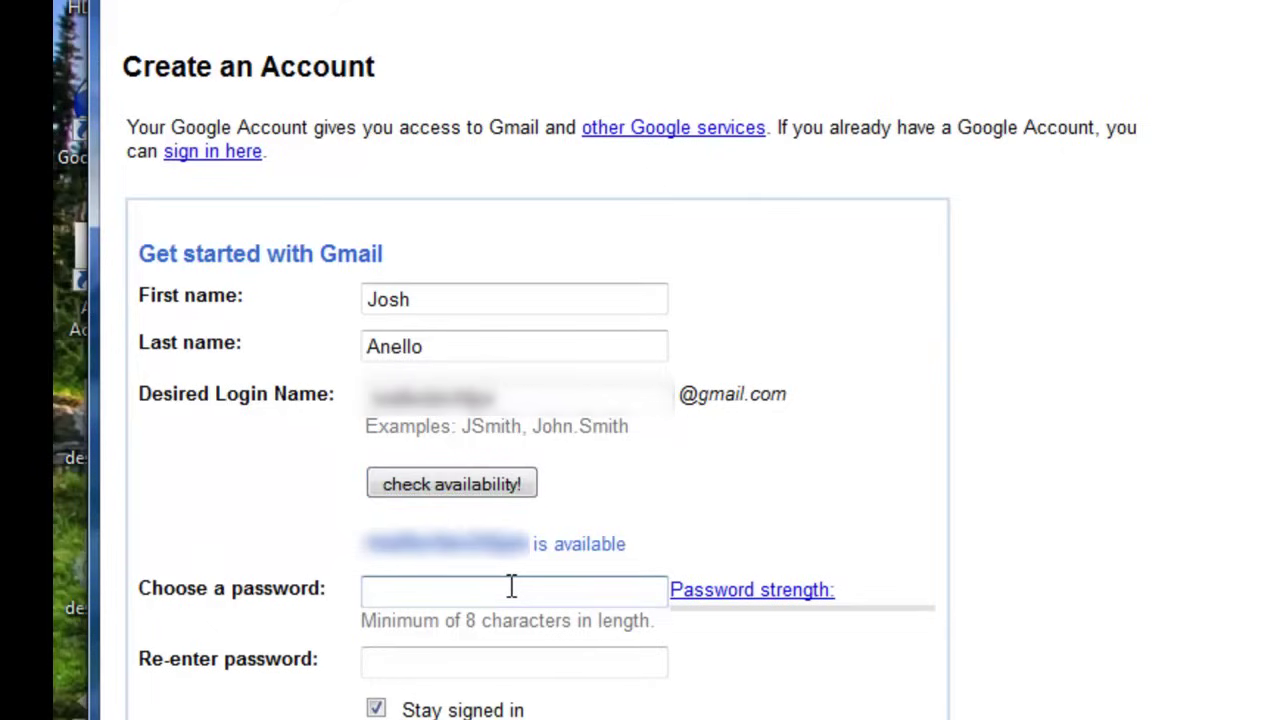
type("••")
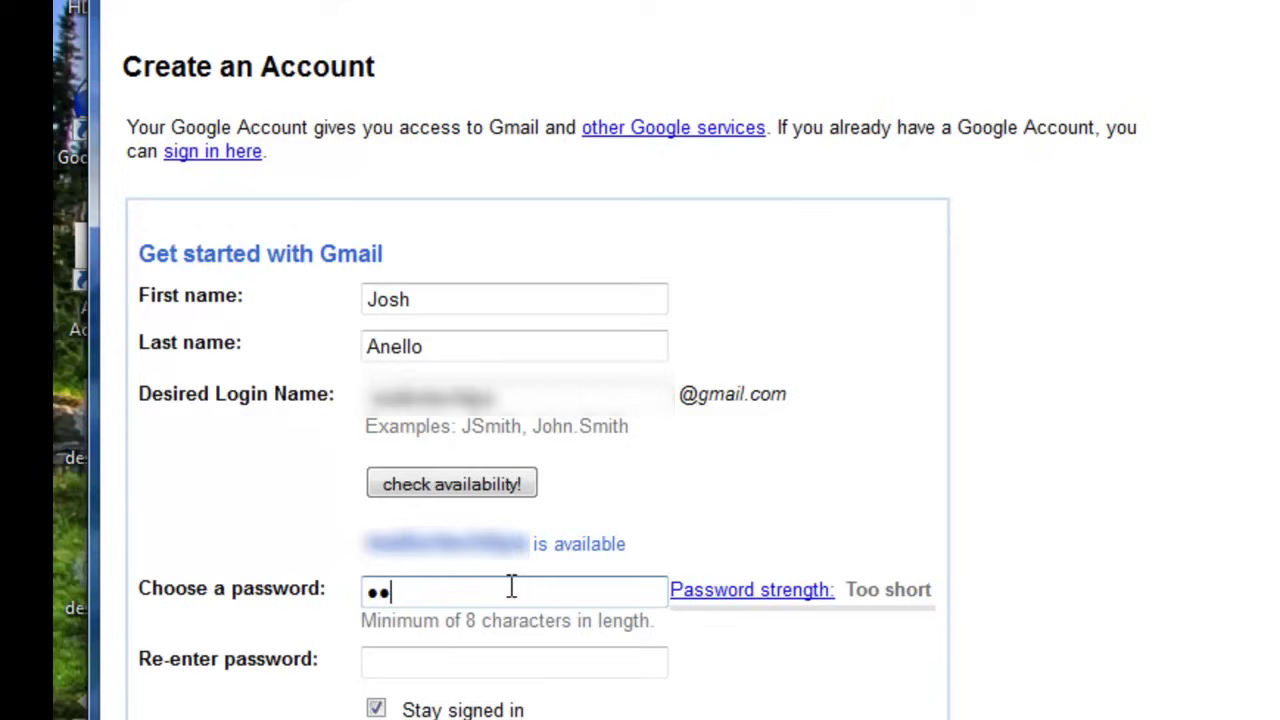
type("•••••••")
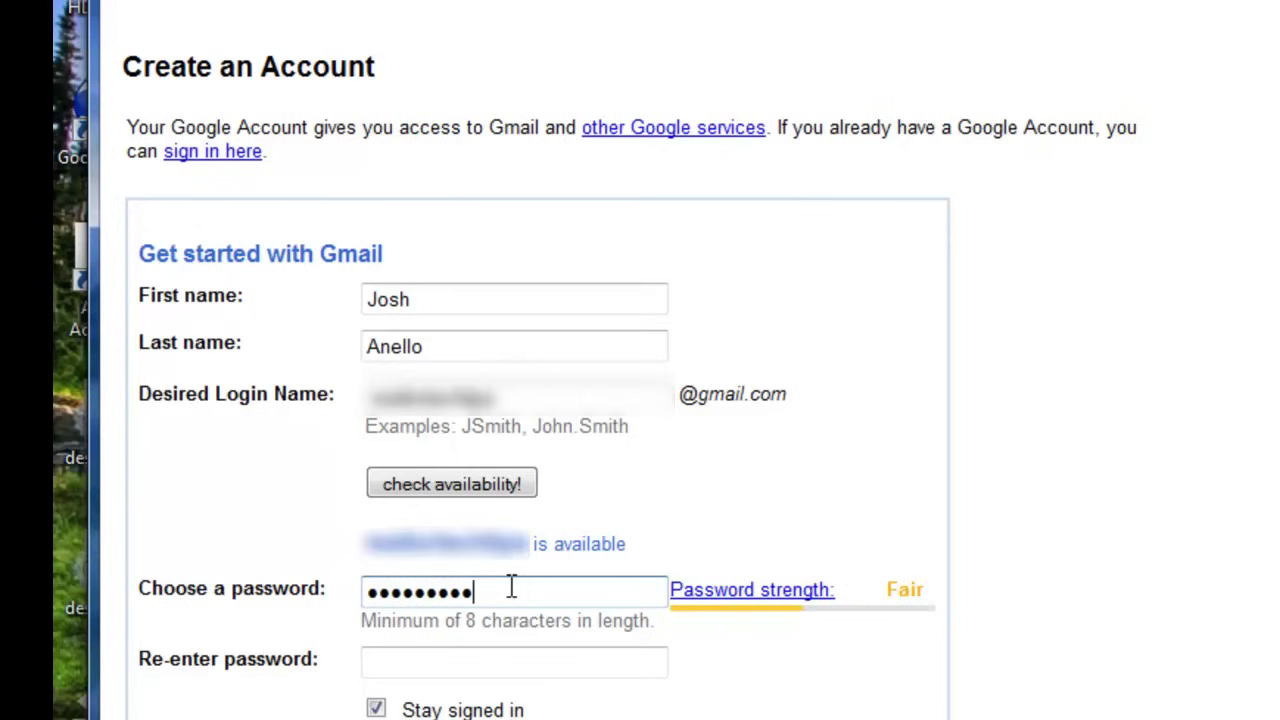
type("•")
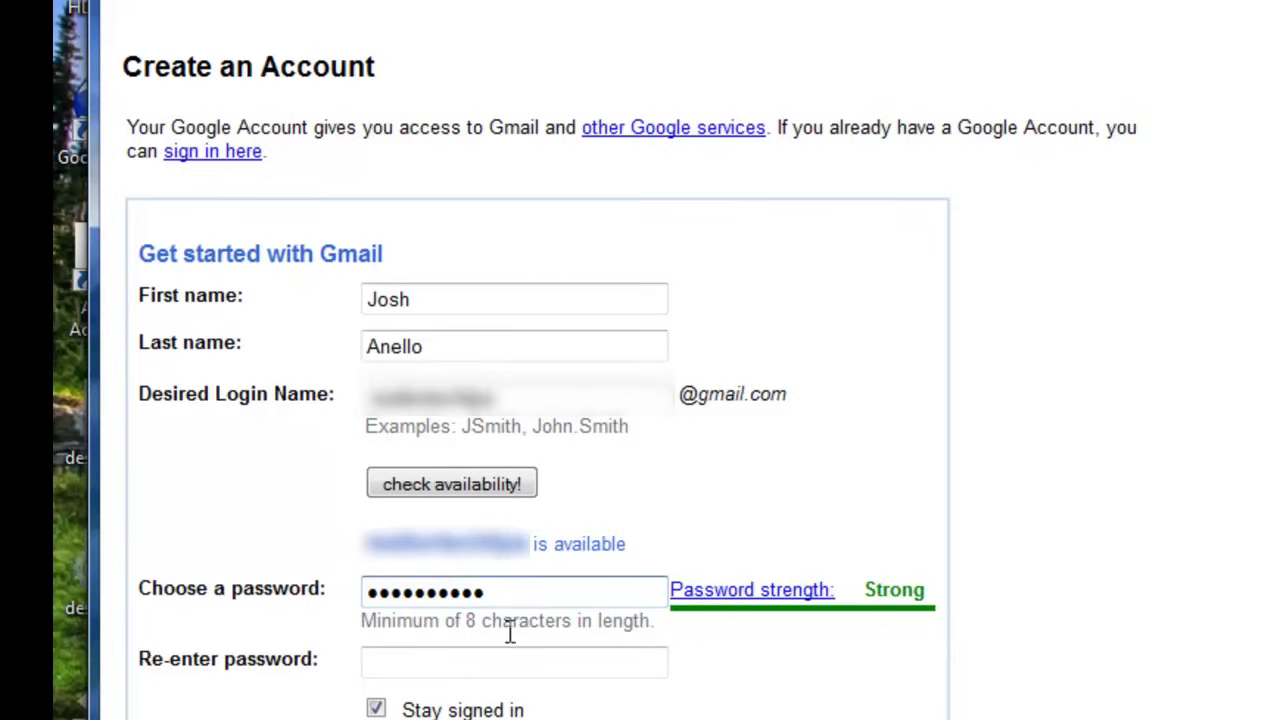
left_click(509, 673)
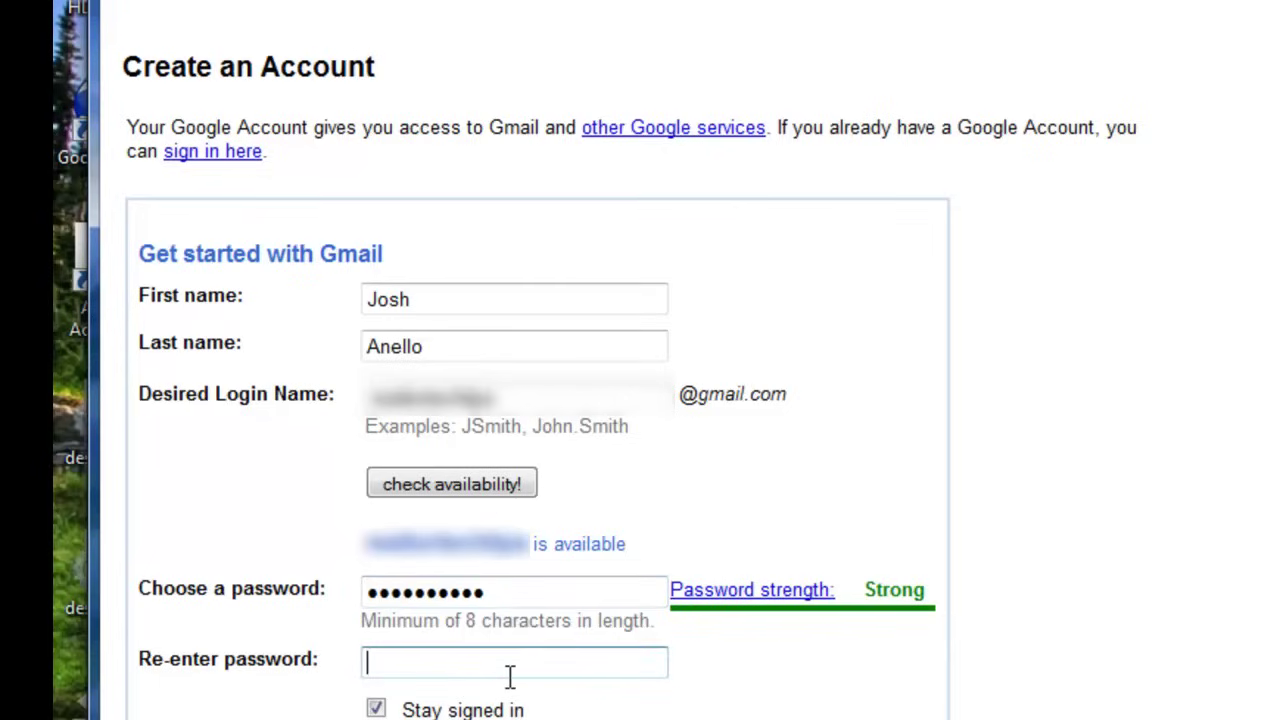
type("•••••••••••")
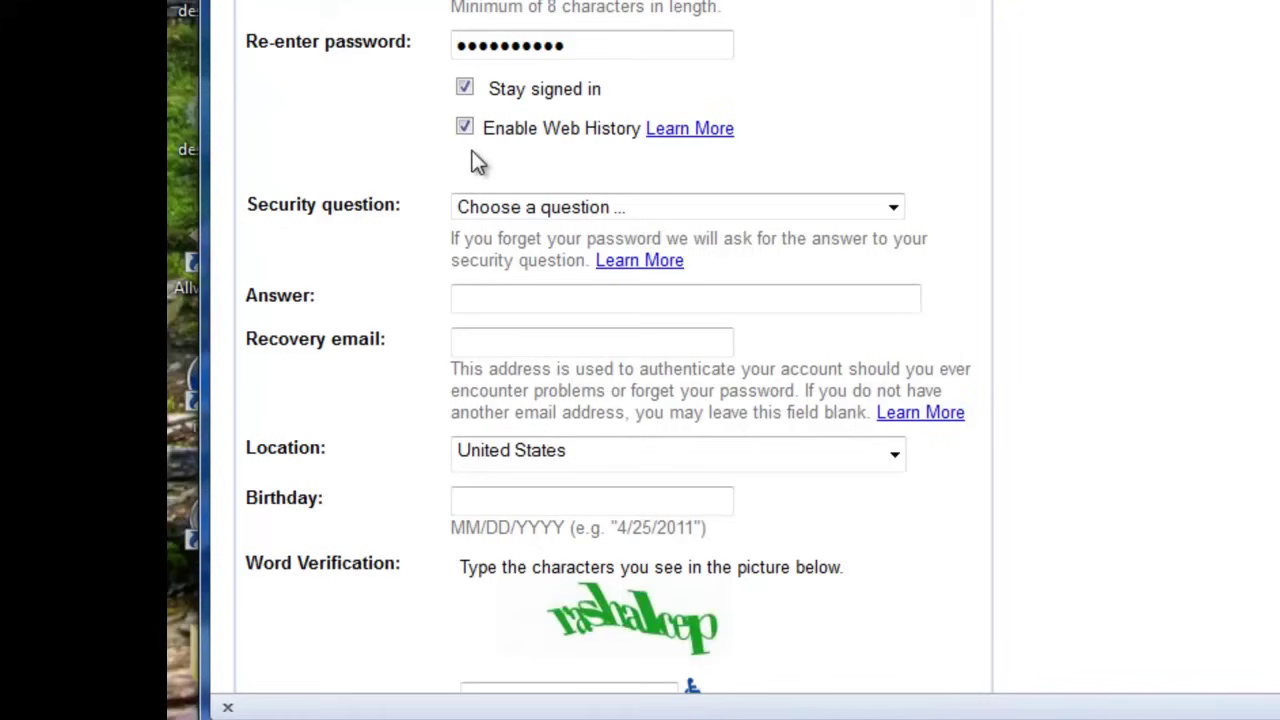
- Choose 'Write my own question' and type the question 'What is my fav'
scroll(671, 145, "down", 2)
left_click(893, 53)
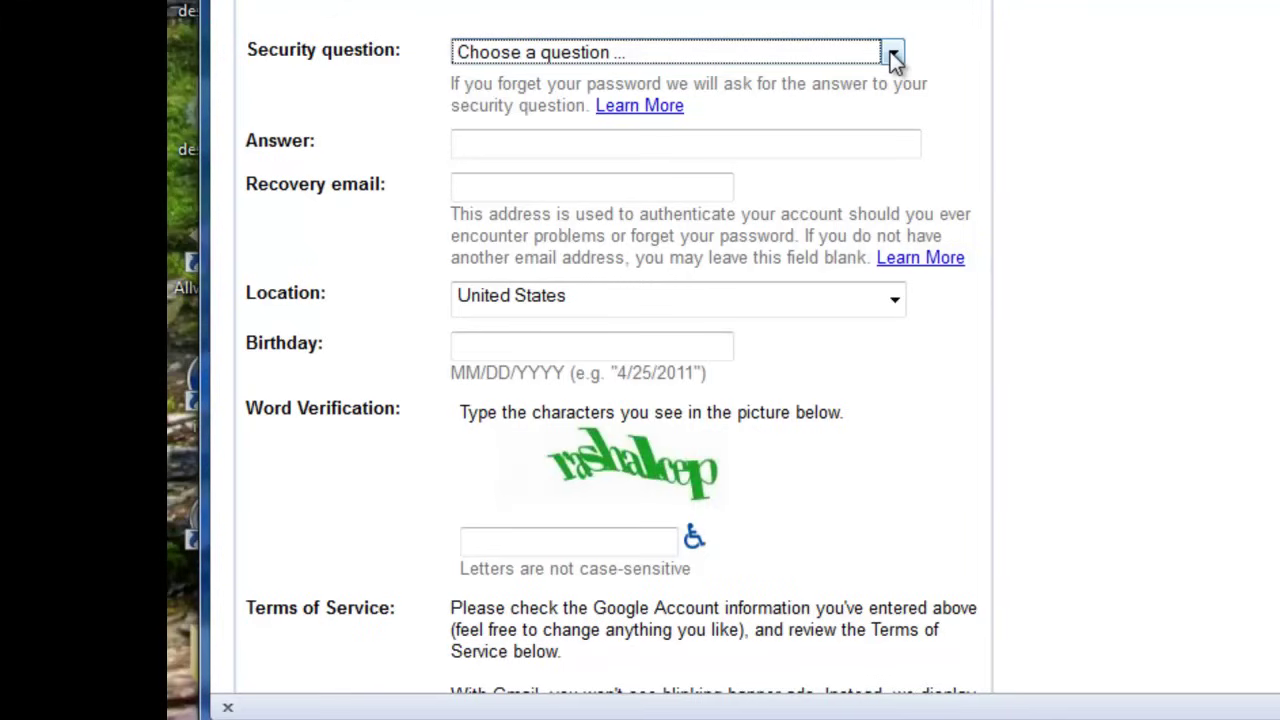
left_click(893, 53)
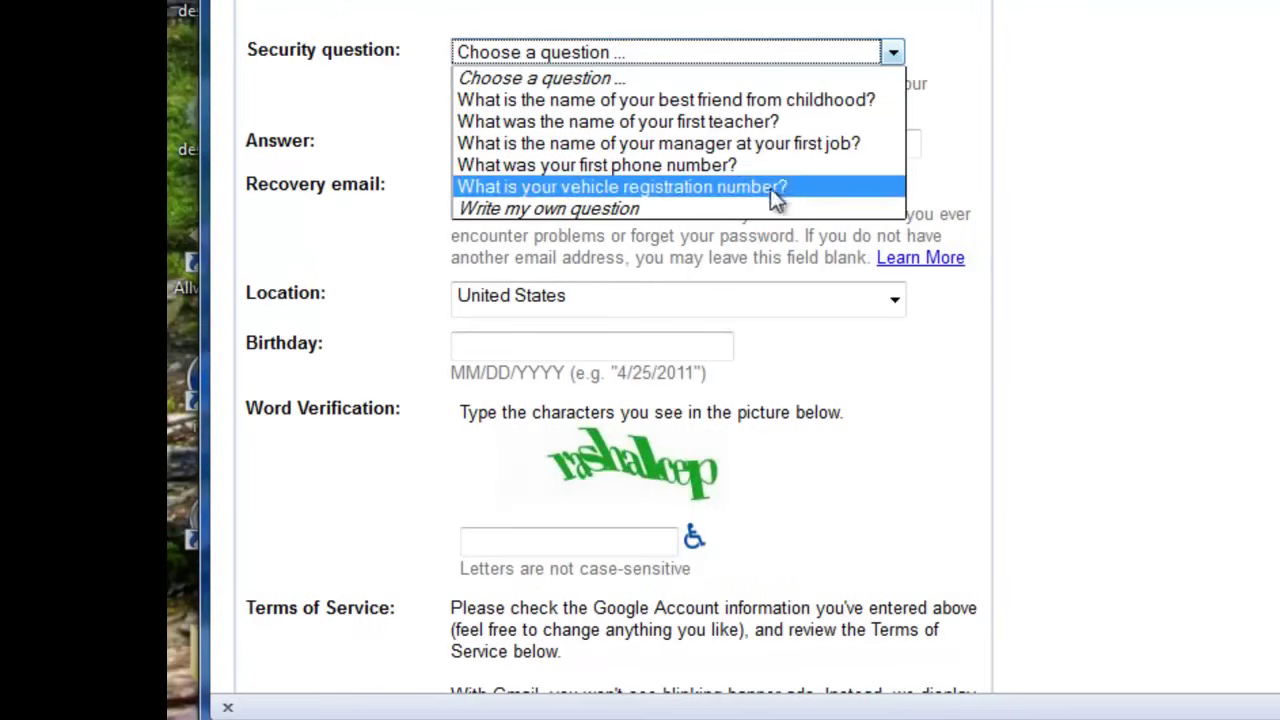
left_click(703, 208)
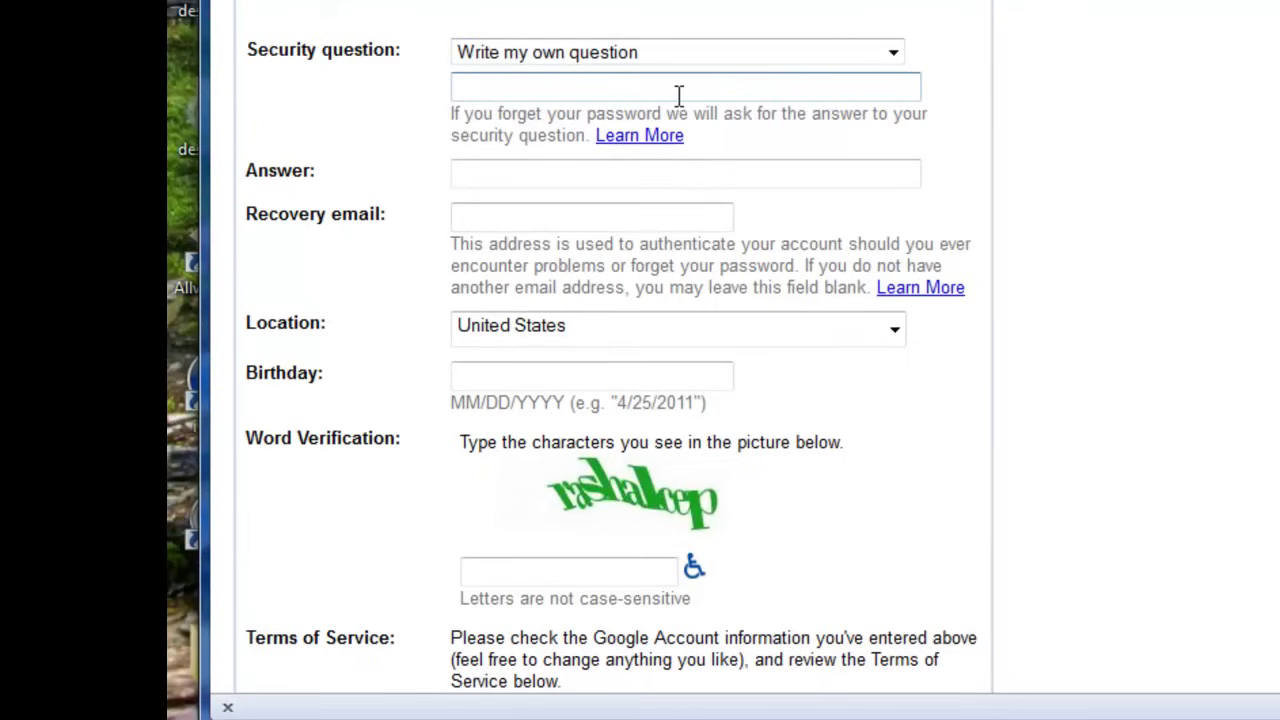
type("What is my")
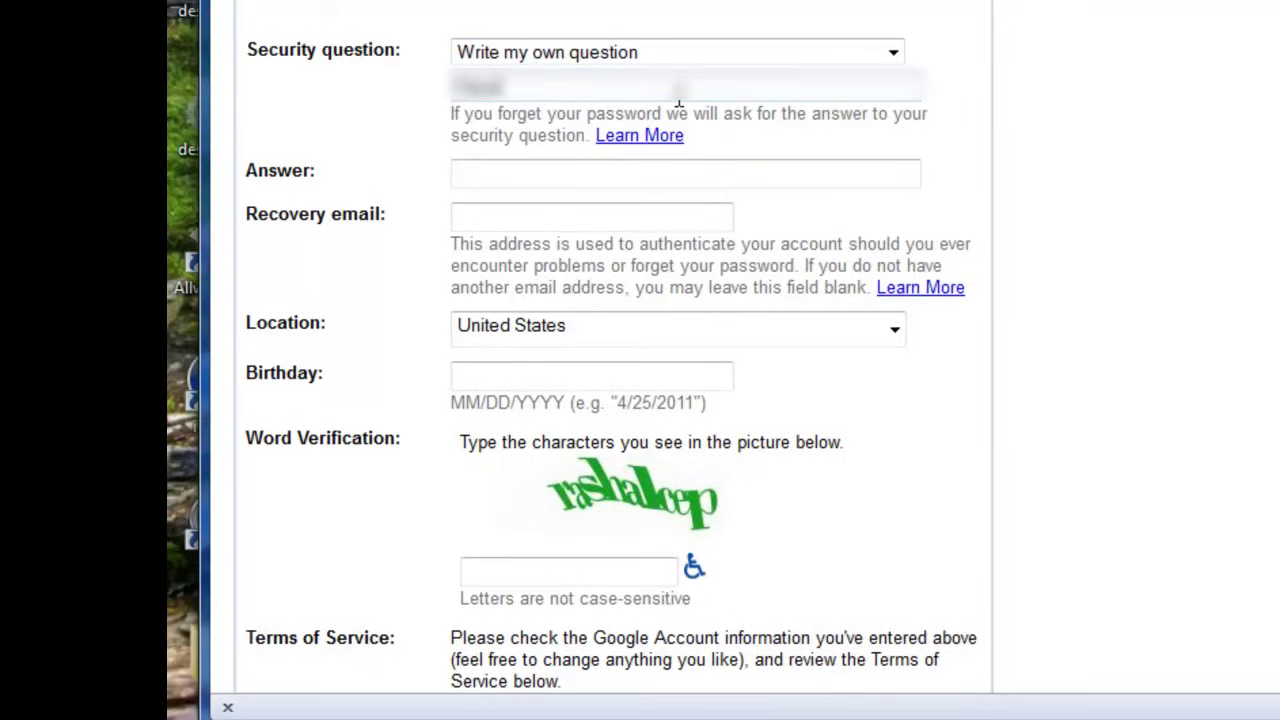
type(" fav")
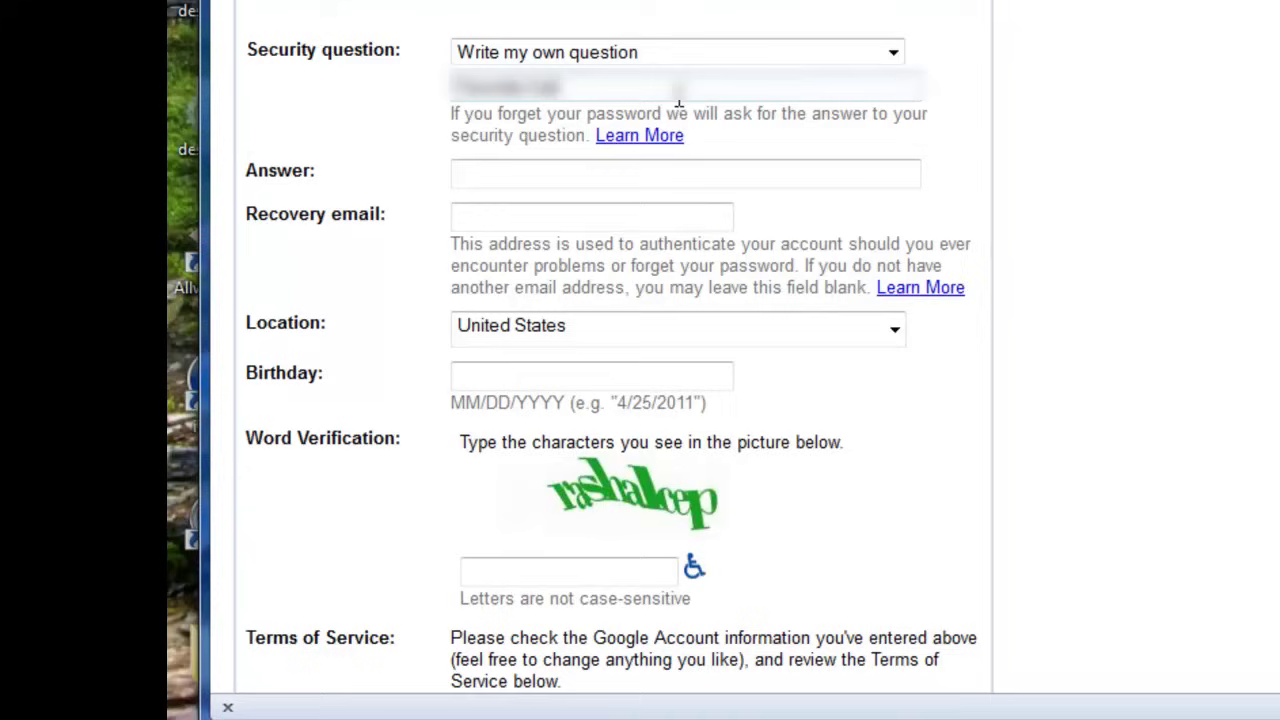
- Fill in the answer to the custom security question
left_click(662, 178)
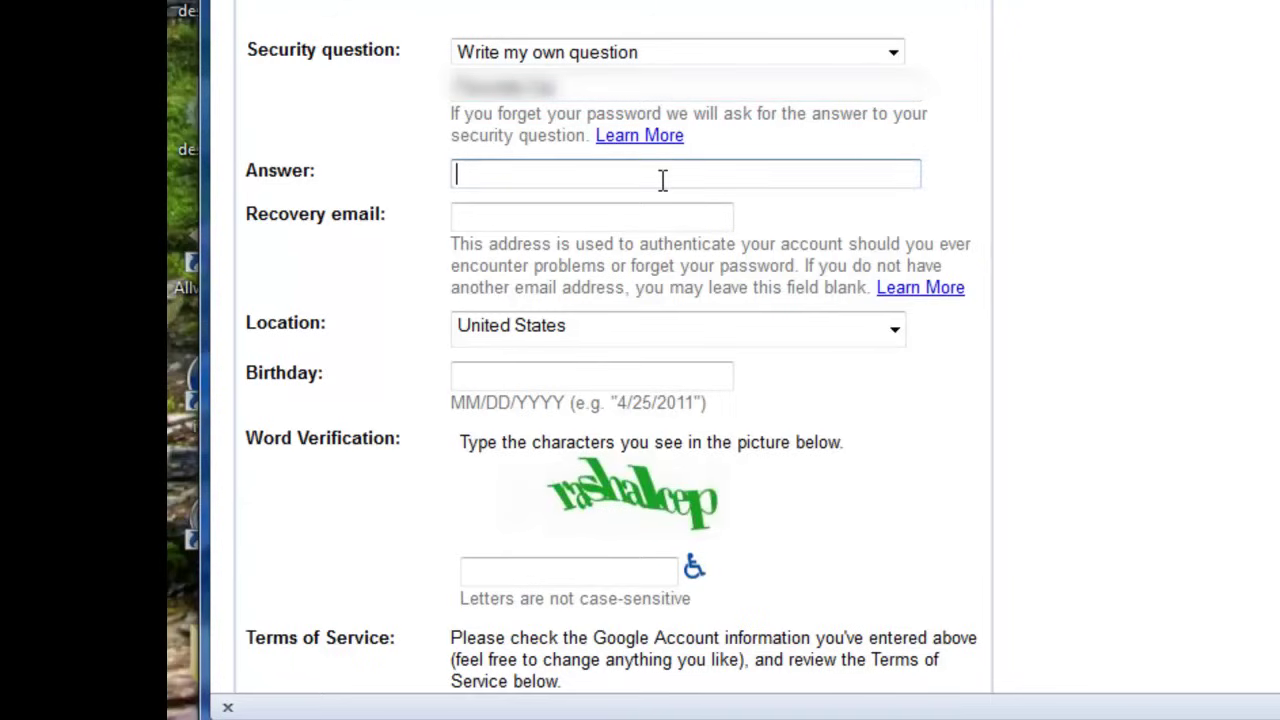
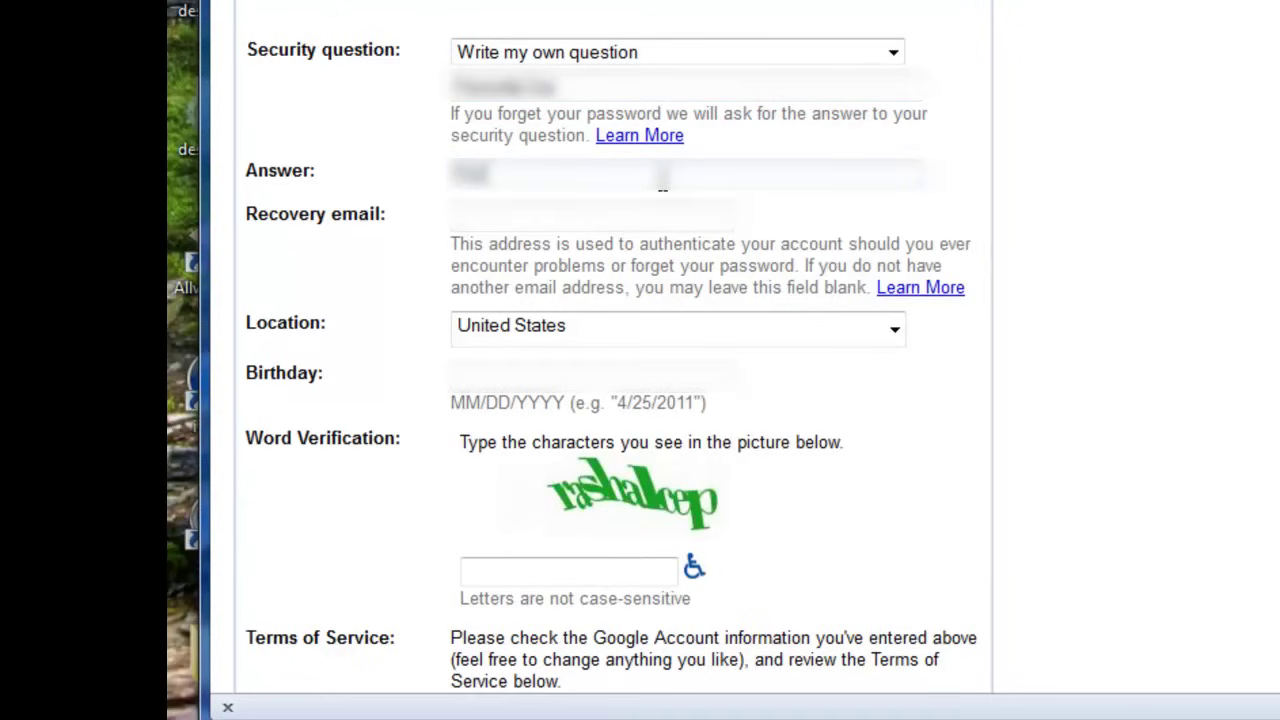
left_click(648, 216)
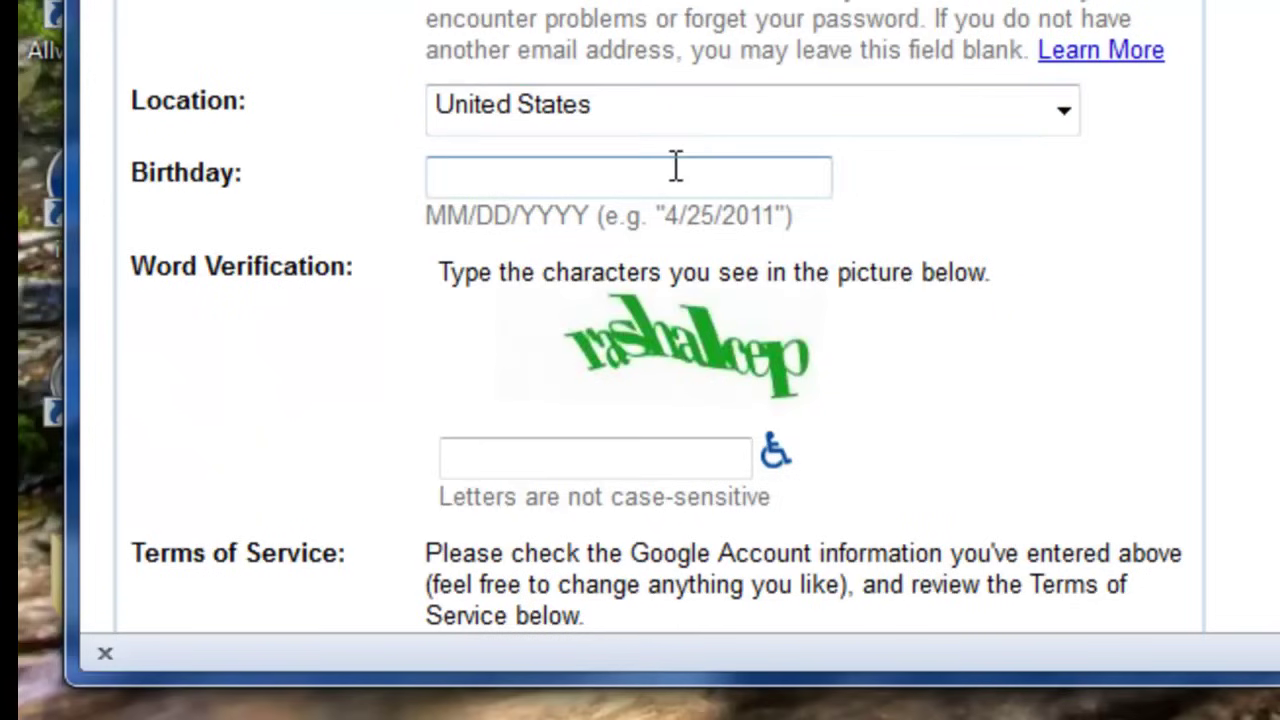
- Enter the word verification characters and choose 'I accept. Create my account.'
left_click(672, 176)
scroll(672, 176, "down", 4)
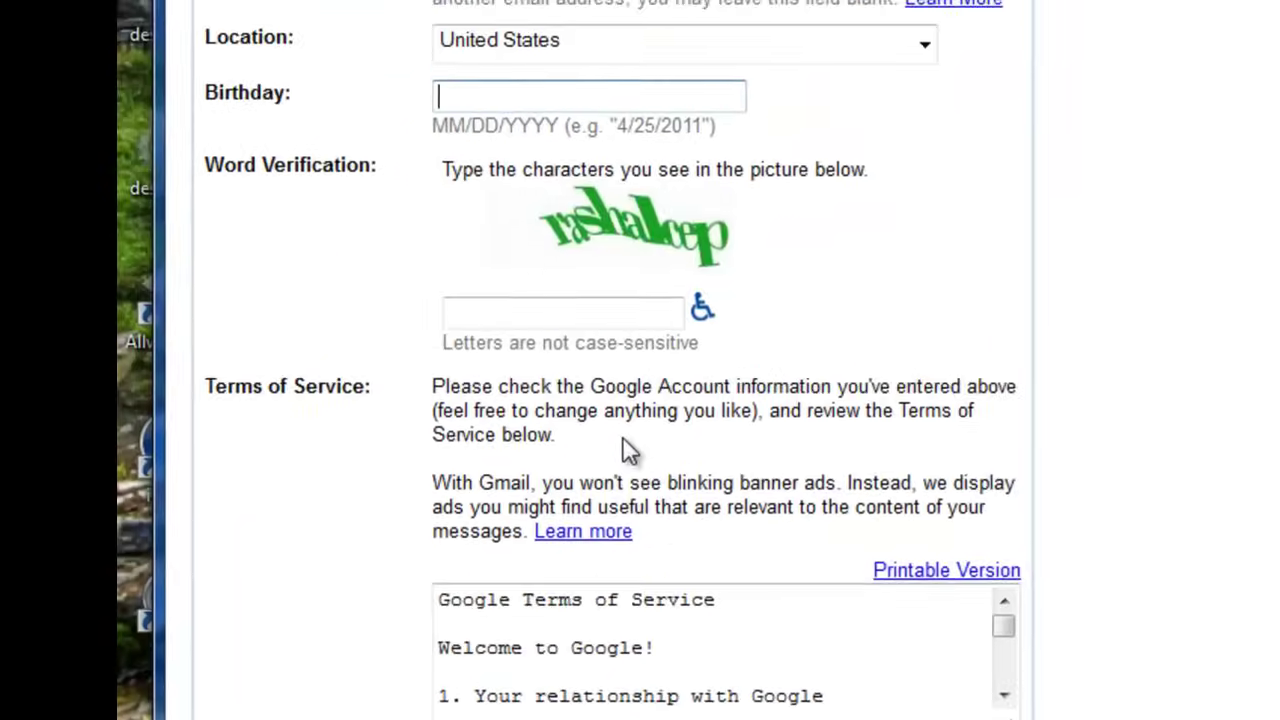
left_click(599, 322)
type("ras")
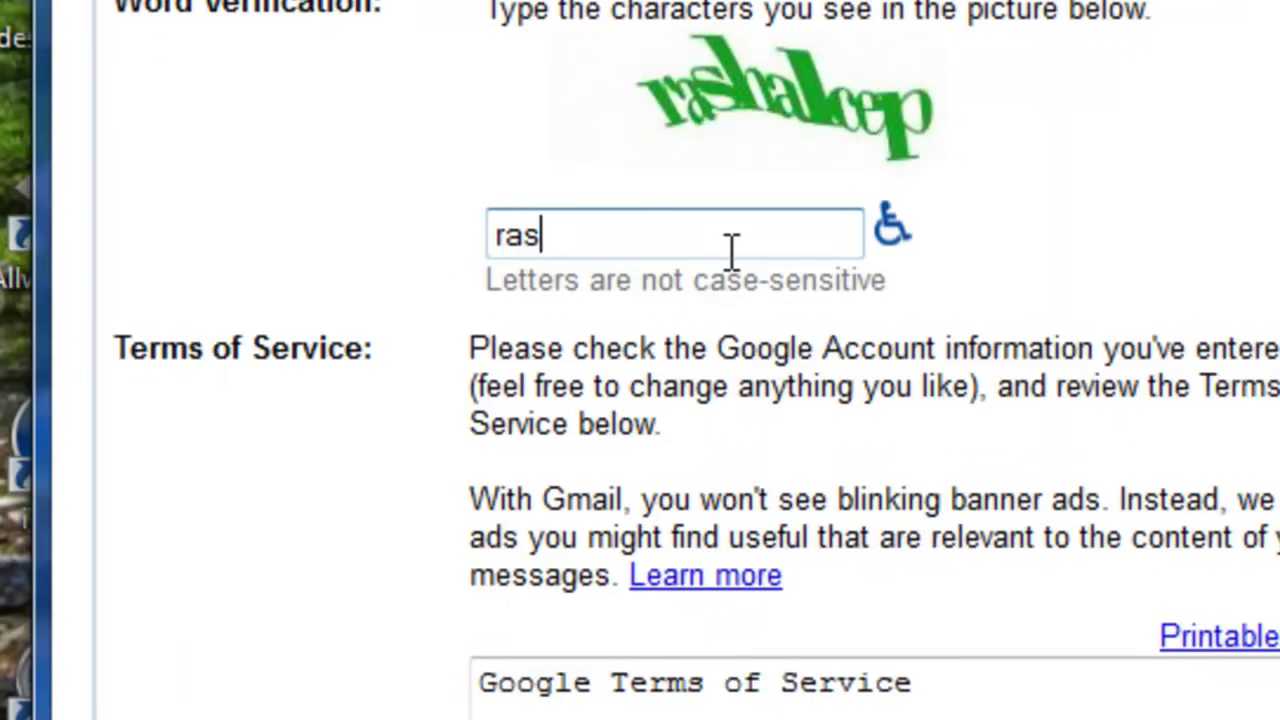
type("ha")
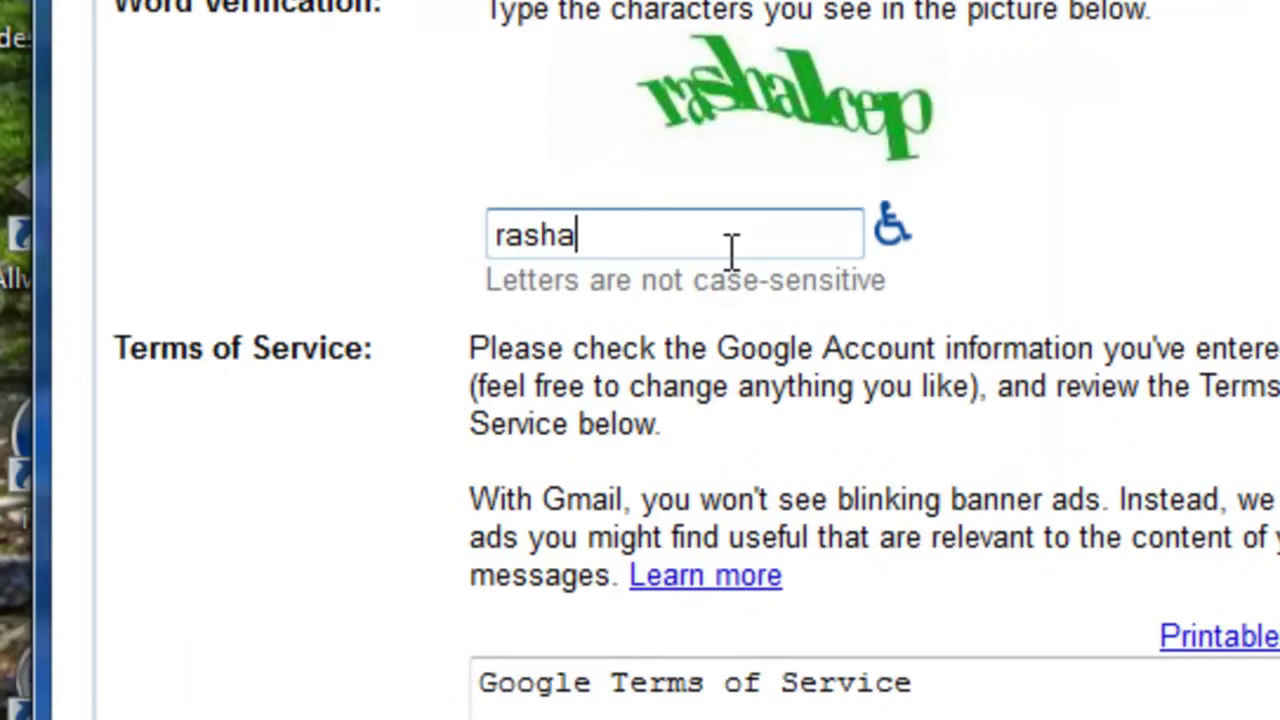
type("leep")
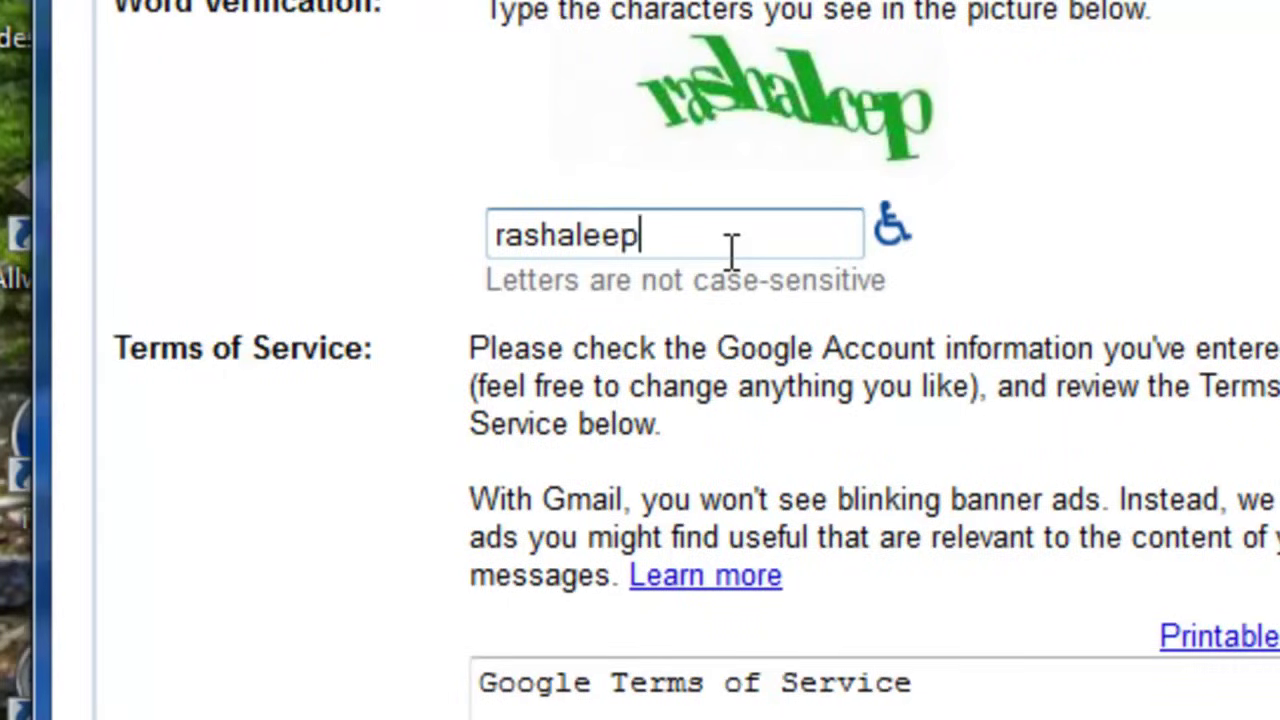
scroll(766, 475, "down", 4)
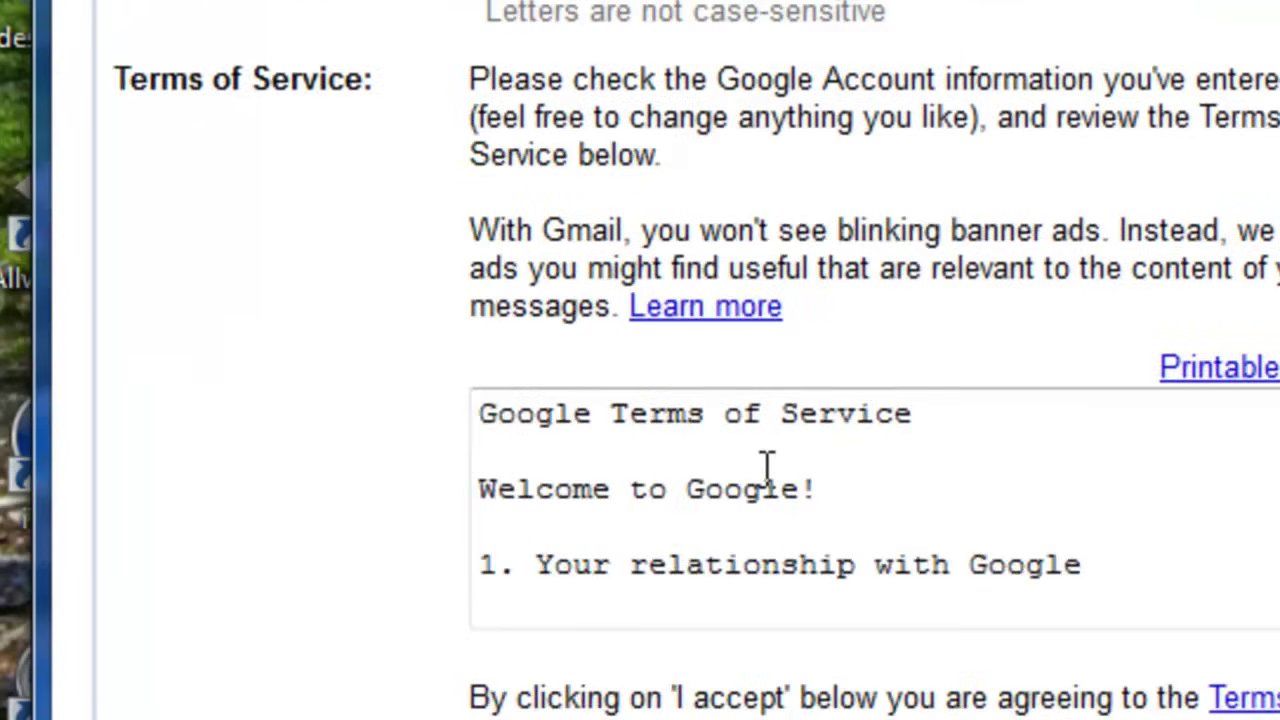
left_click(951, 689)
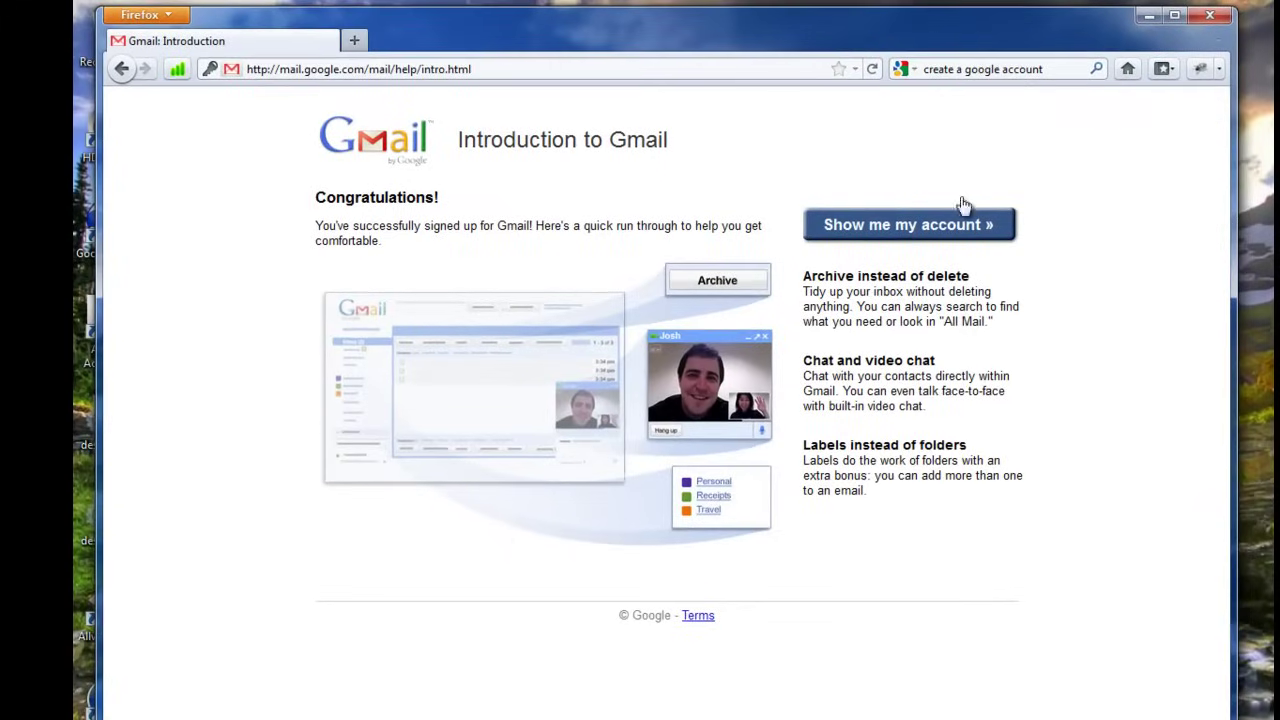
- Choose 'Show me my account »' on the Introduction to Gmail page
left_click(940, 229)
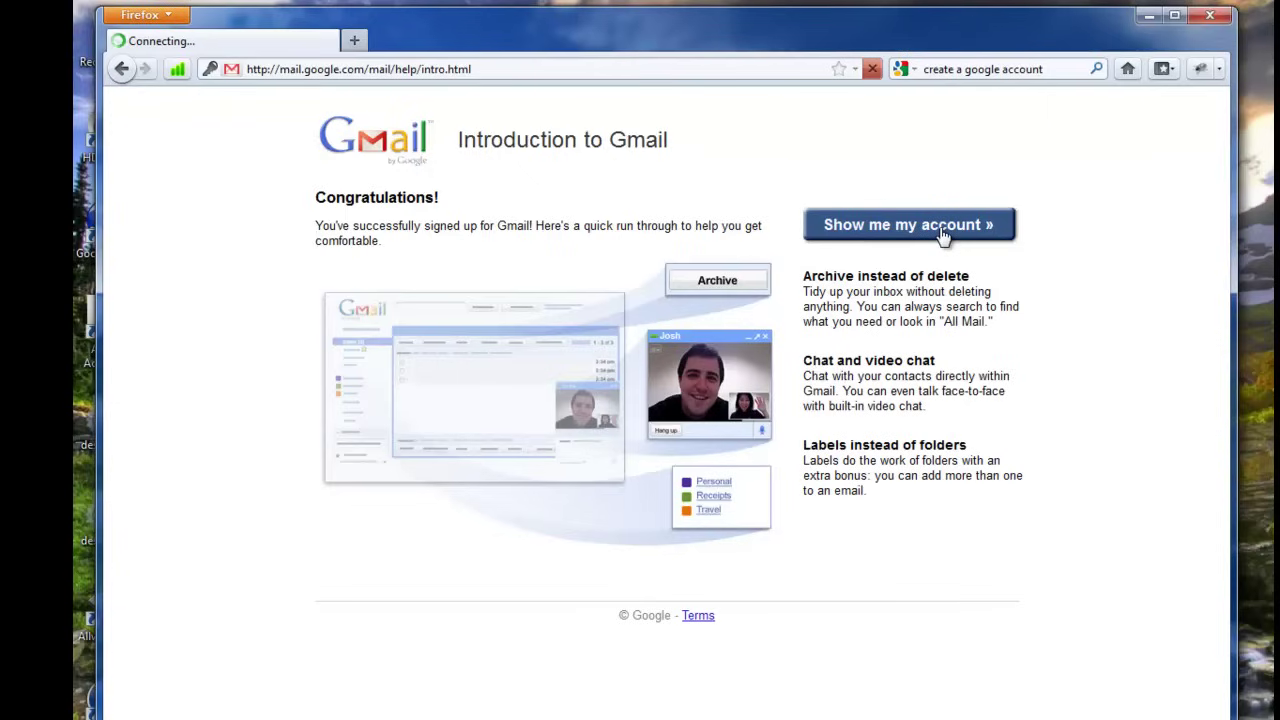